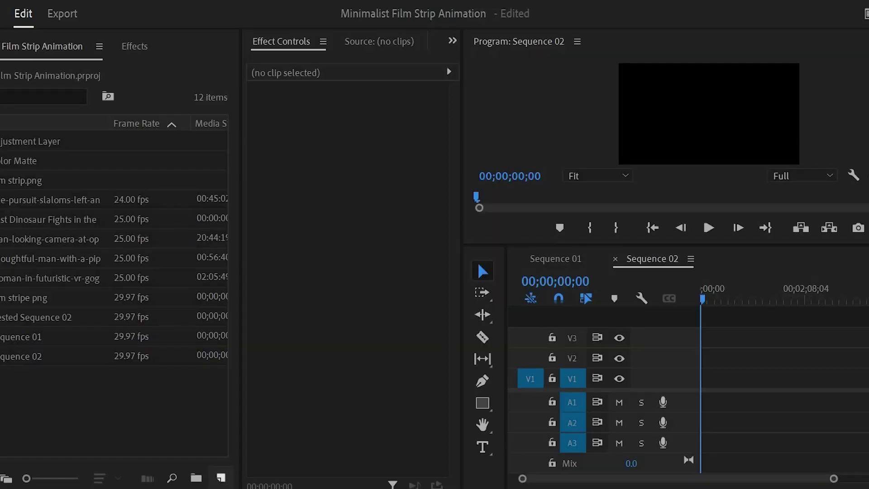
Create a Color Matte with default video settings, colour FFFFFF, named BACKGROUND
click(286, 425)
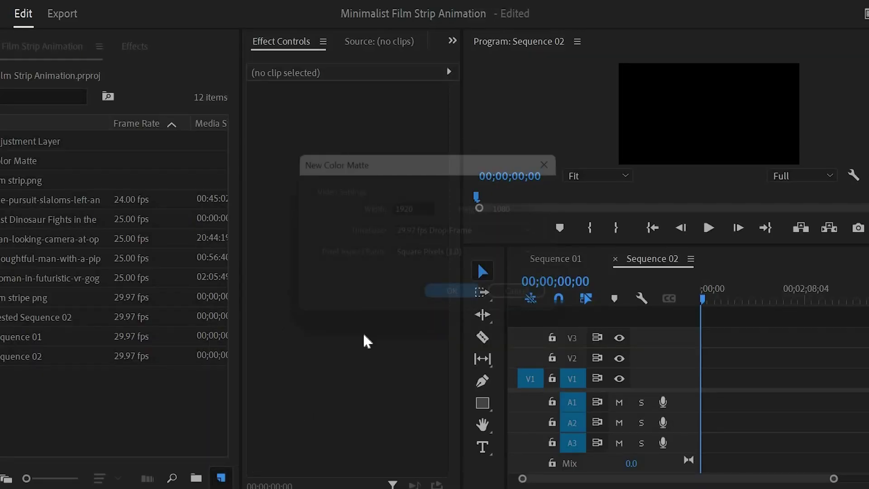
click(452, 307)
drag(282, 301, 149, 442)
click(579, 131)
text(BACKG)
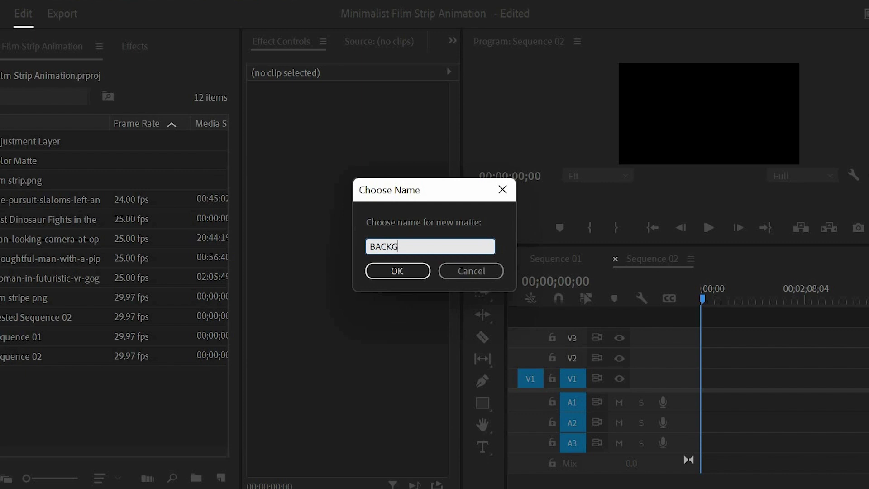
text(ROUND)
key(Return)
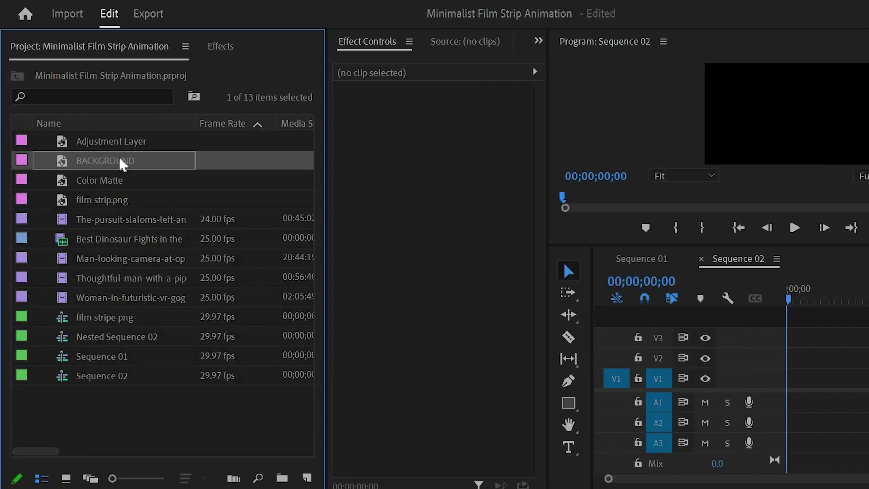
Place BACKGROUND on V1 and film strip.png on V2 of Sequence 02, then select the film strip
drag(122, 164, 757, 390)
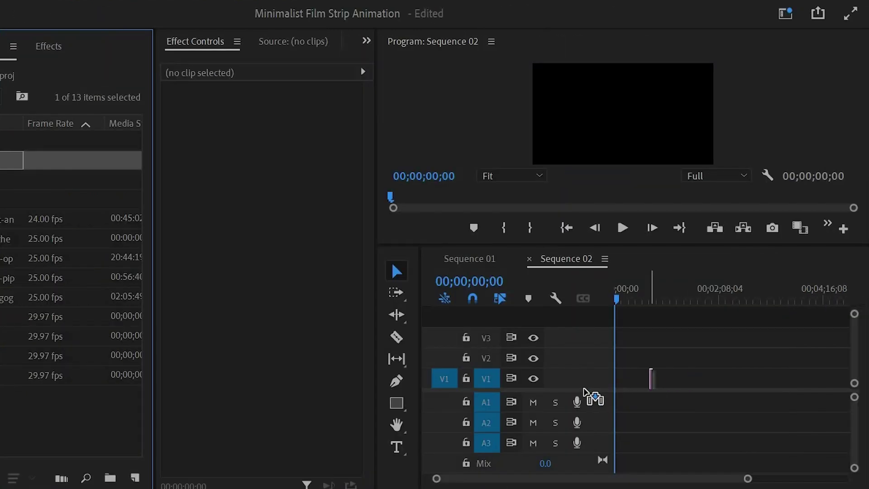
drag(583, 389, 580, 389)
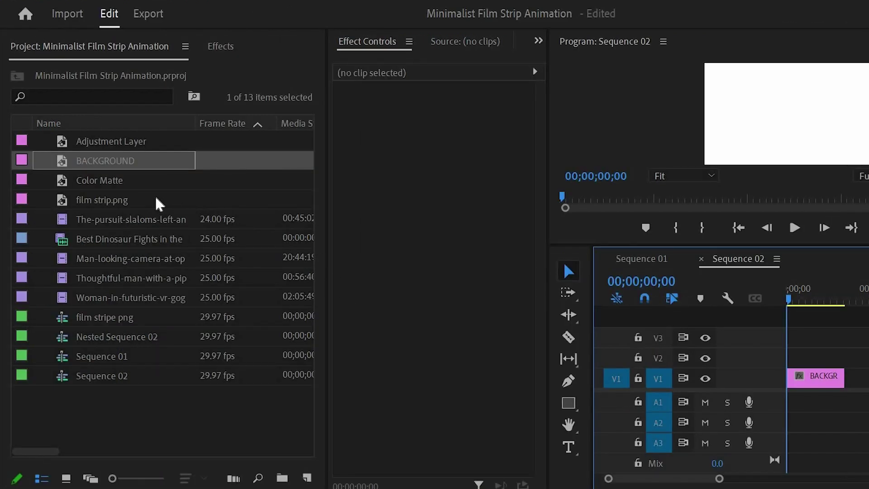
drag(194, 202, 779, 368)
click(817, 366)
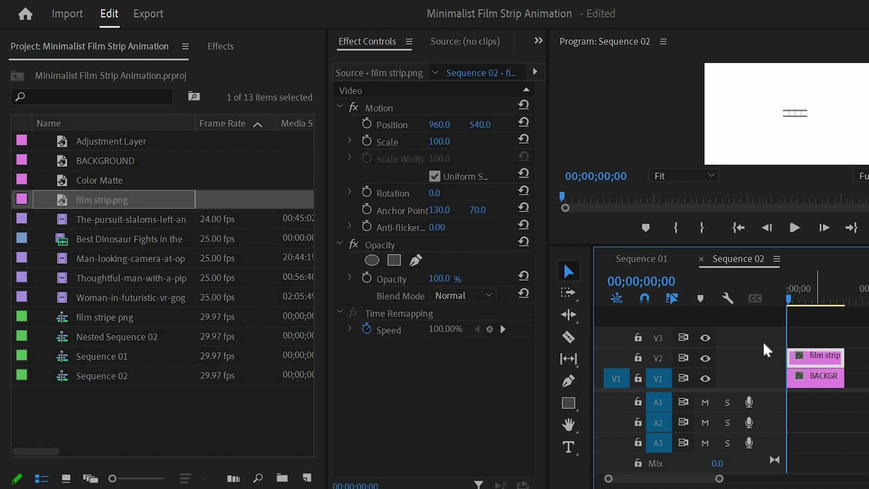
Enlarge the film strip onto V6, then add the man clip on V2 at Scale 19, X 1651
drag(439, 142, 513, 142)
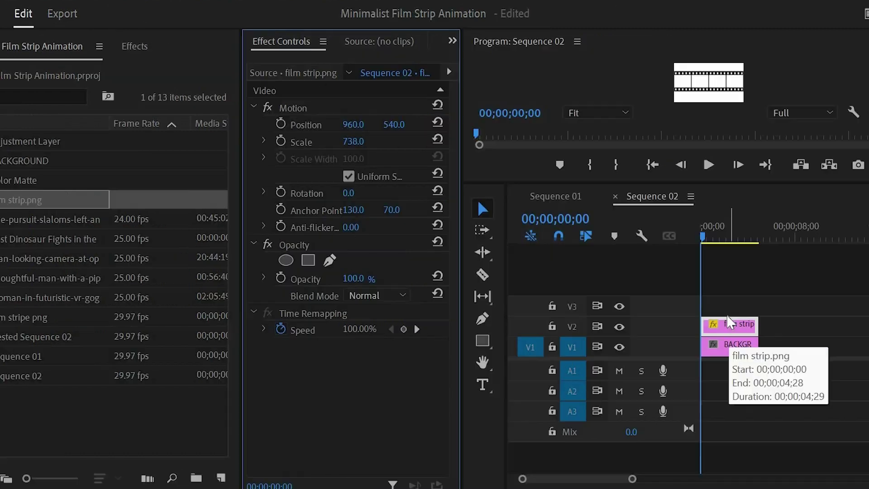
drag(717, 330, 729, 248)
drag(48, 259, 796, 330)
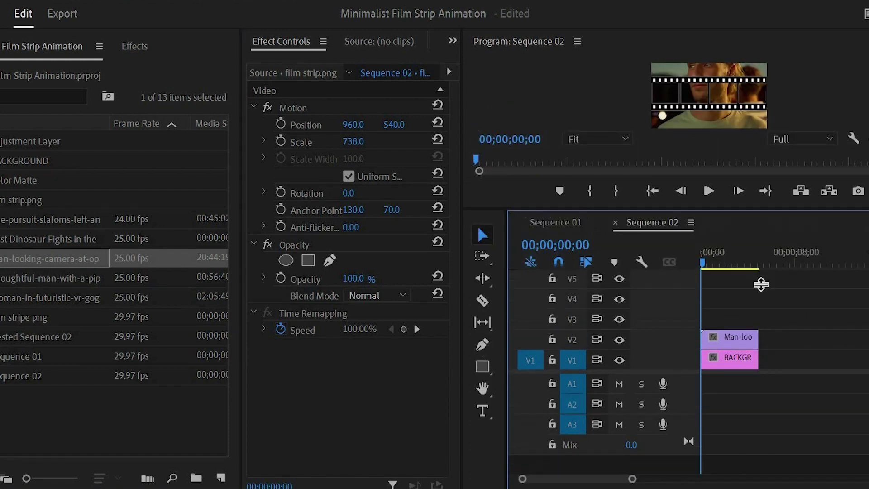
mouse_move(356, 144)
mouse_down()
mouse_move(319, 144)
mouse_move(362, 129)
mouse_up()
drag(351, 141, 346, 141)
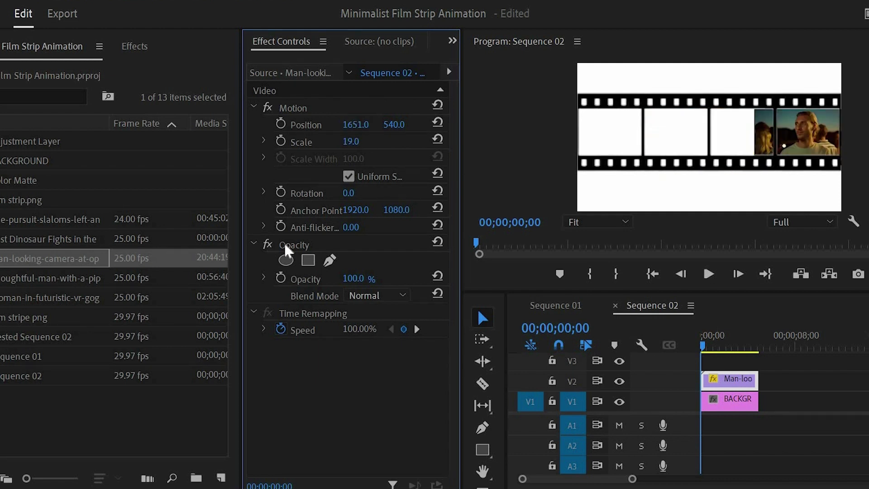
Pen-mask the man clip to the right frame at 50% zoom, then add the trimmed pursuit clip on V3
click(332, 261)
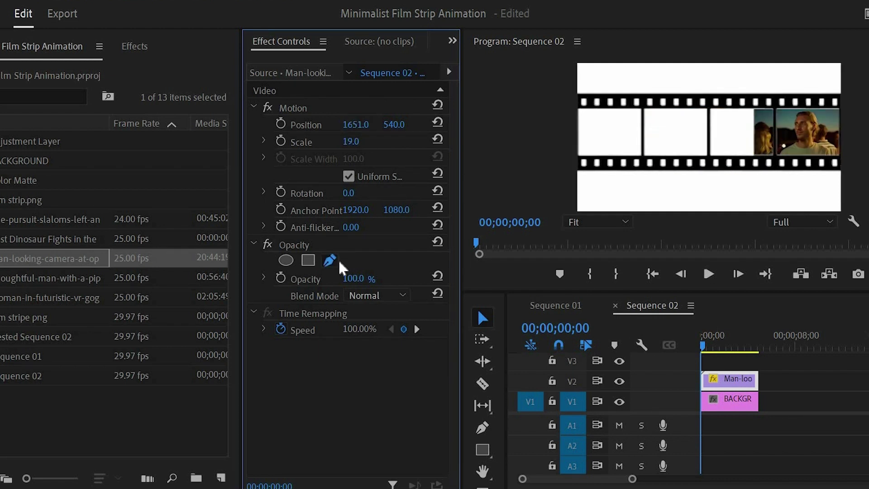
click(604, 223)
click(614, 280)
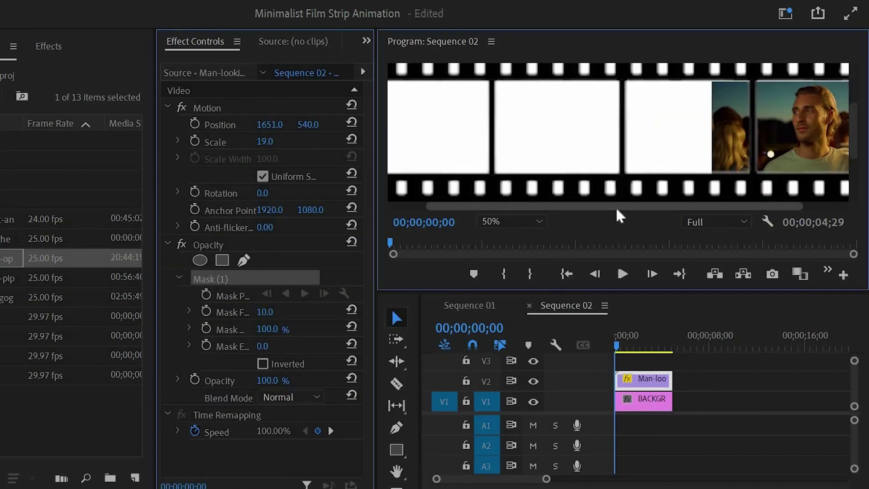
drag(616, 207, 705, 216)
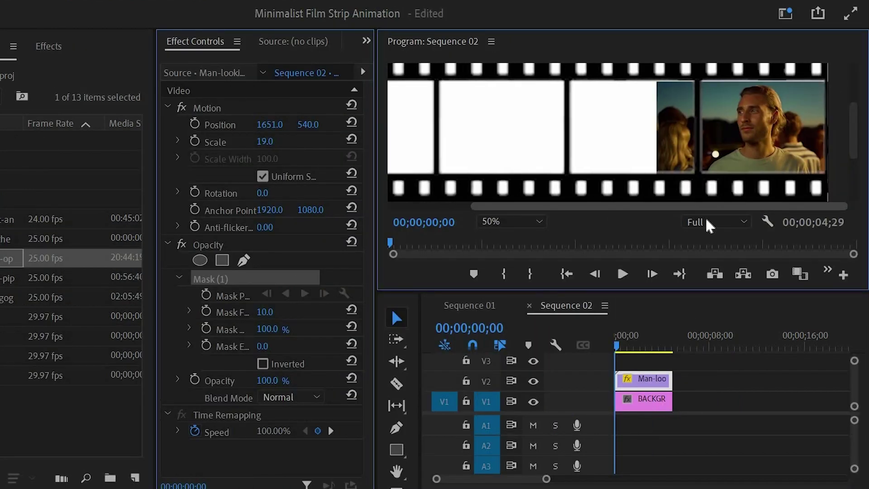
click(699, 162)
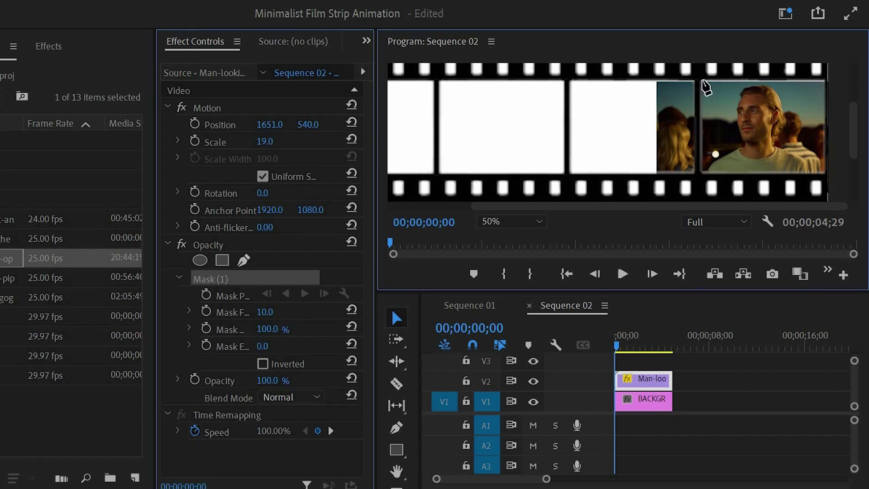
click(831, 83)
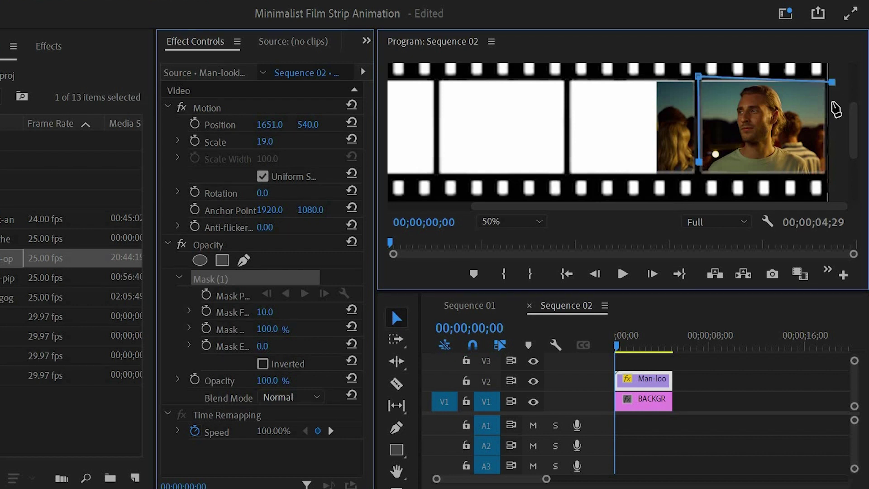
click(835, 189)
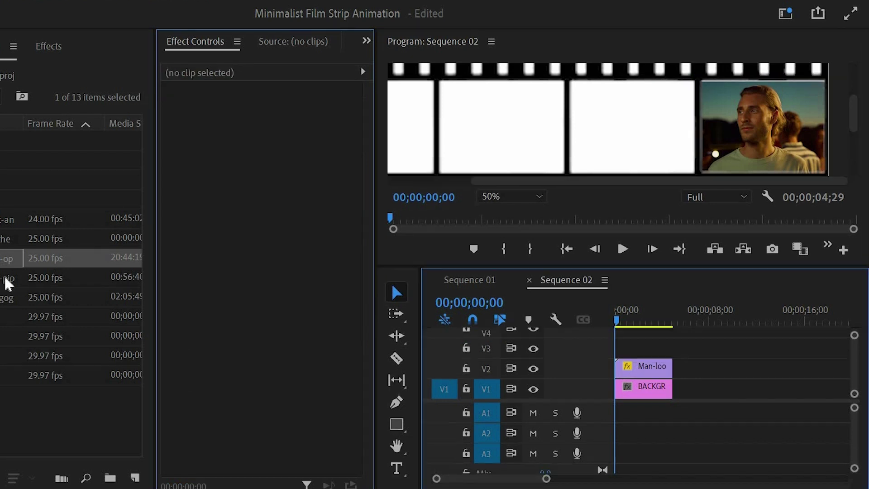
drag(121, 226, 700, 349)
drag(704, 348, 672, 349)
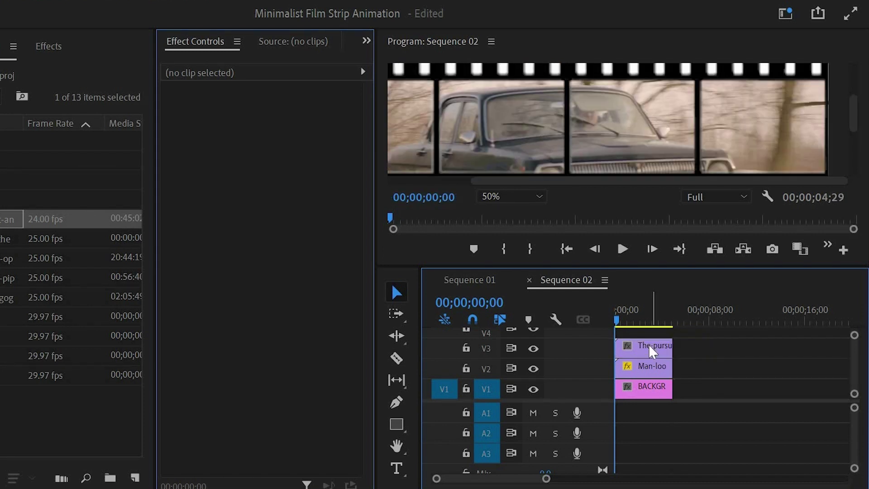
Mask the trimmed car clip to its strip frame with a four-point pen mask
click(638, 348)
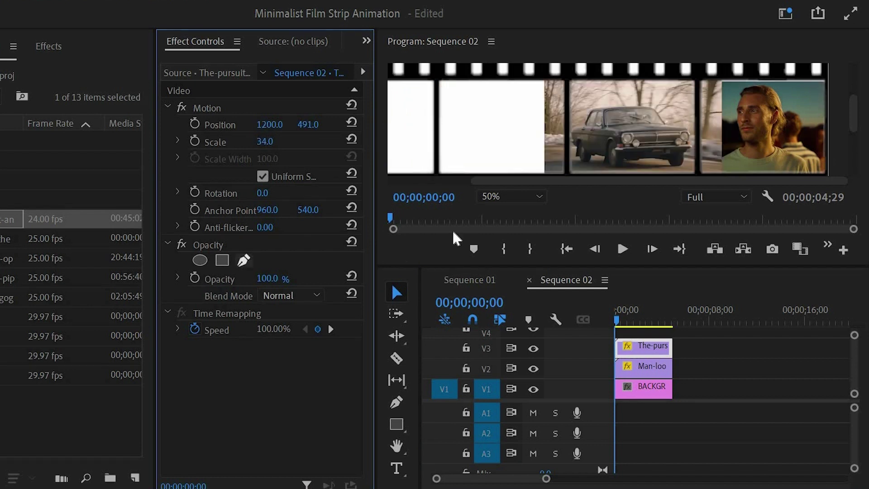
click(698, 173)
click(698, 78)
click(567, 78)
click(567, 177)
scroll(664, 160, down, 1)
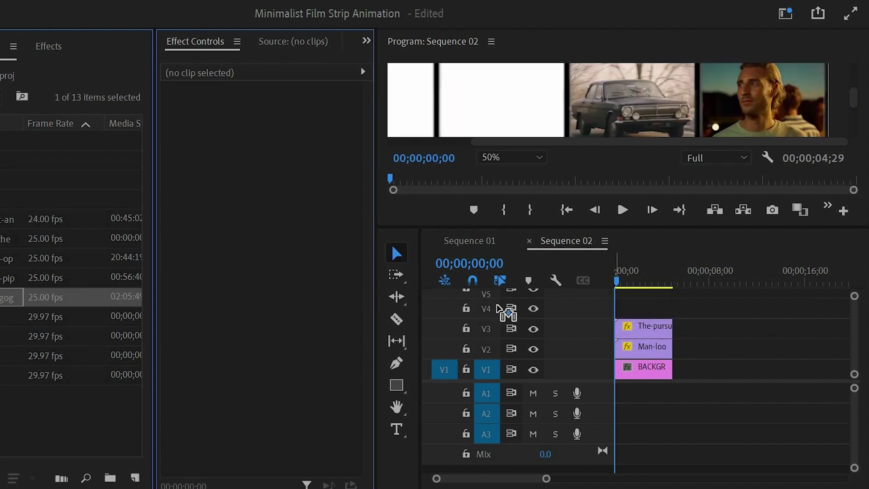
Add trimmed VR-goggles woman (V4) and dinosaur (V5) clips, then select all stacked clips
drag(504, 311, 617, 308)
drag(813, 308, 671, 312)
drag(571, 226, 571, 274)
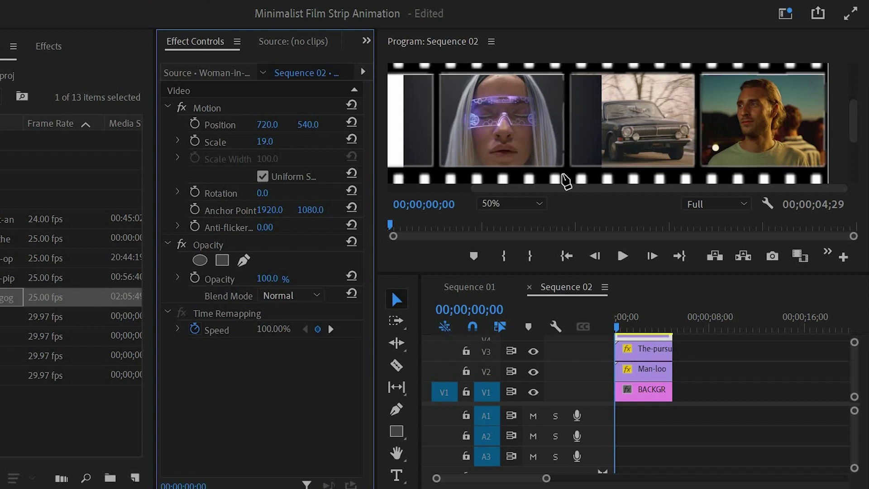
drag(46, 239, 671, 261)
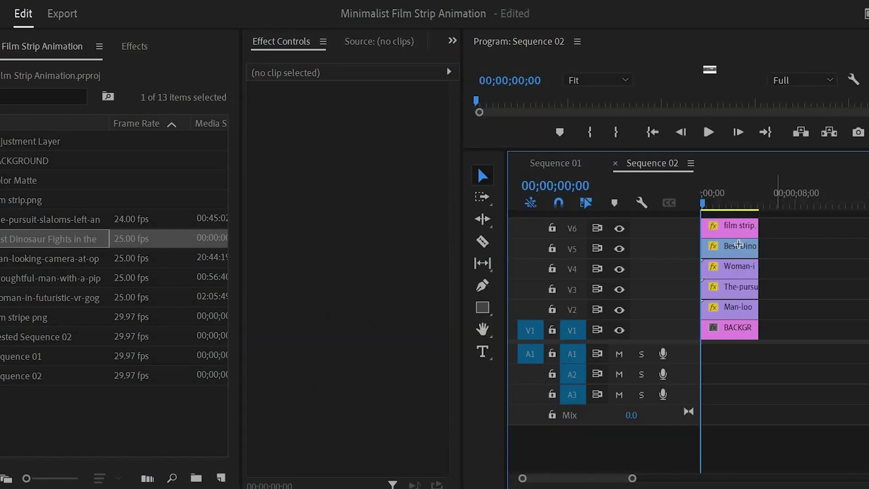
drag(775, 216, 712, 357)
Nest the selected stacked clips, keeping the default name Nested Sequence 03
right_click(737, 333)
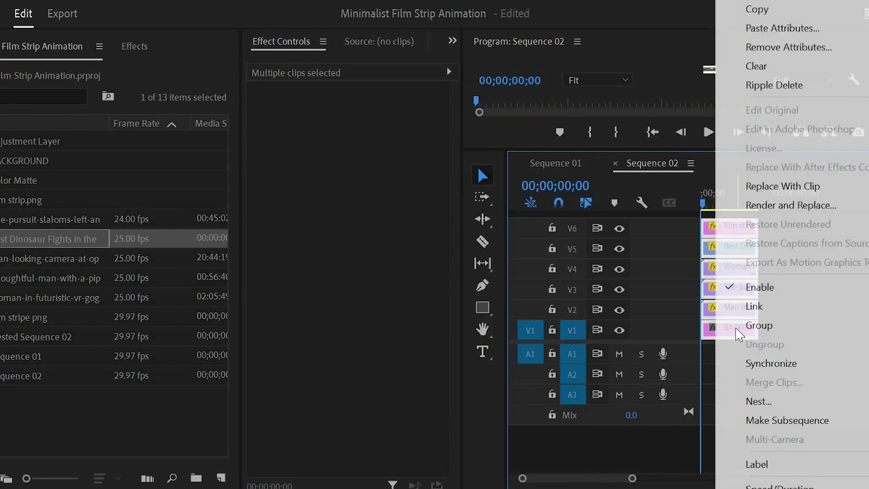
click(755, 402)
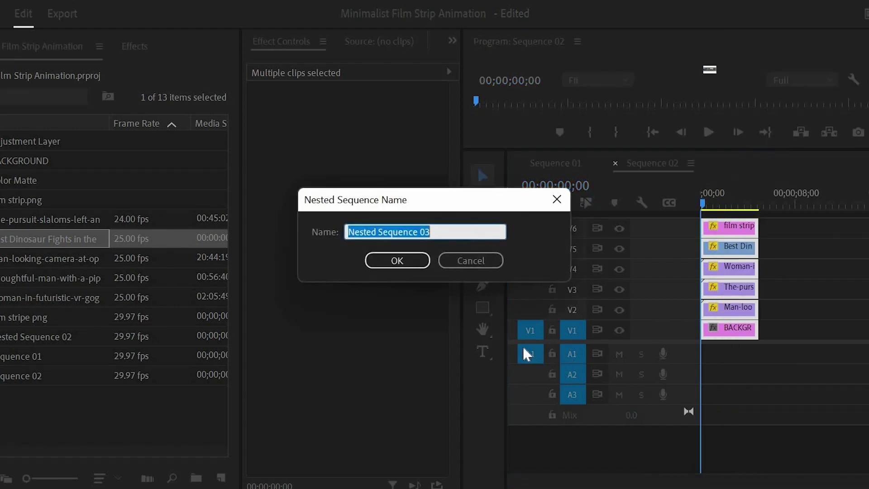
click(396, 261)
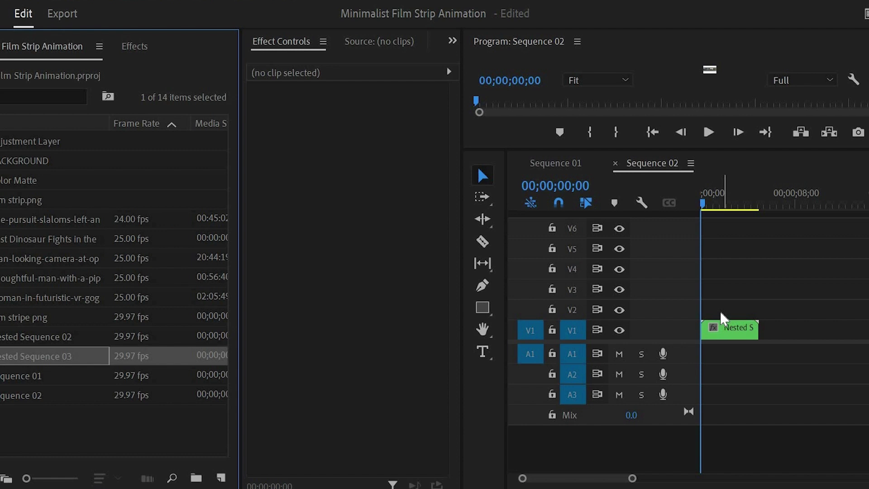
Move Nested Sequence 03 to V2, put BACKGROUND on V1 beneath it, and add a rectangle Opacity mask
drag(725, 322, 690, 317)
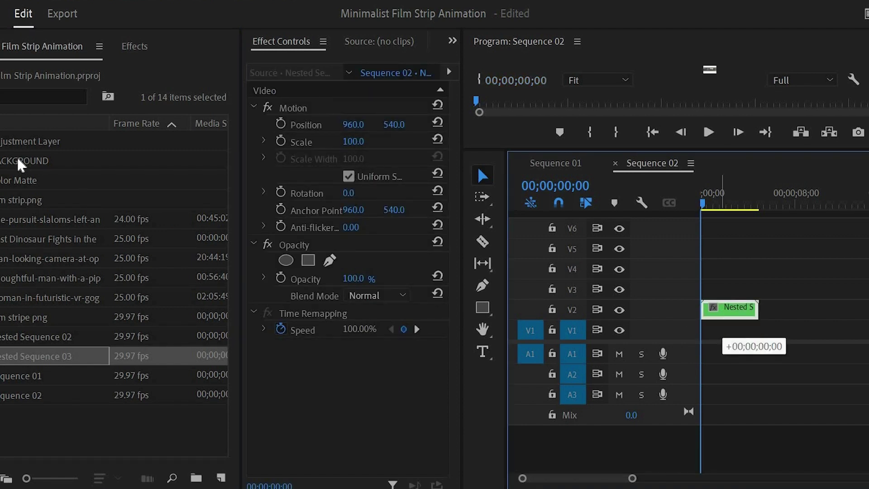
drag(19, 160, 771, 330)
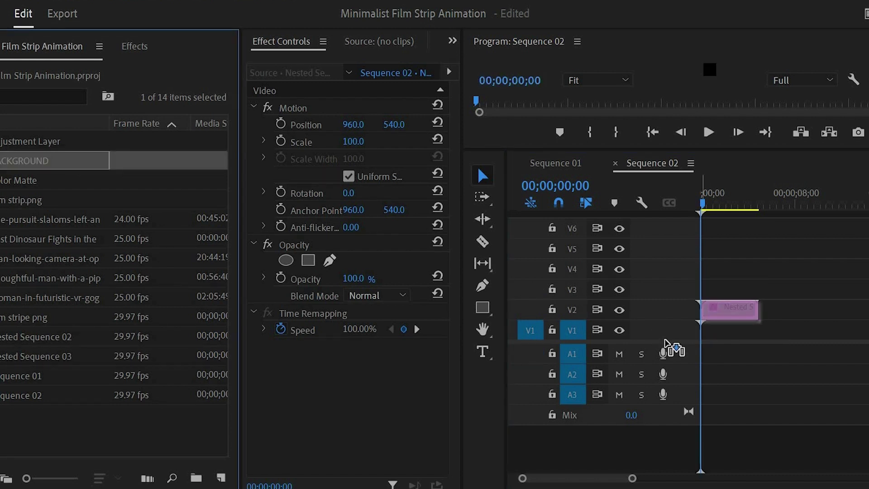
drag(665, 343, 665, 343)
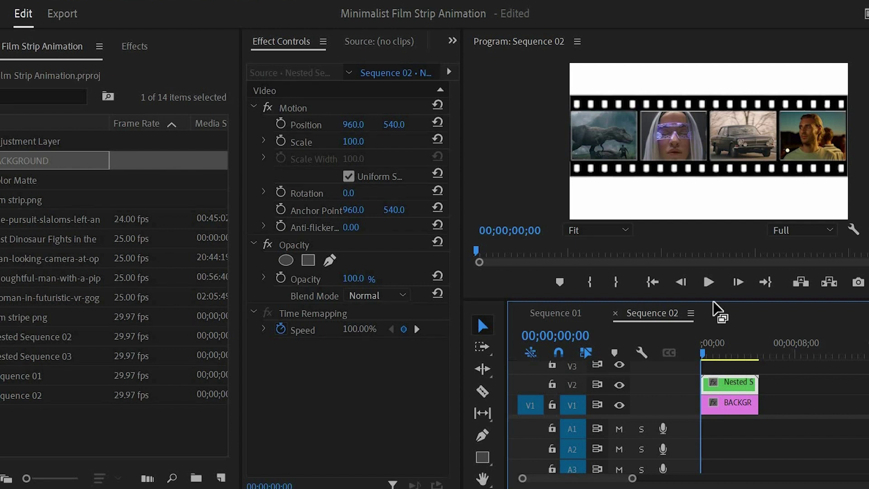
click(309, 262)
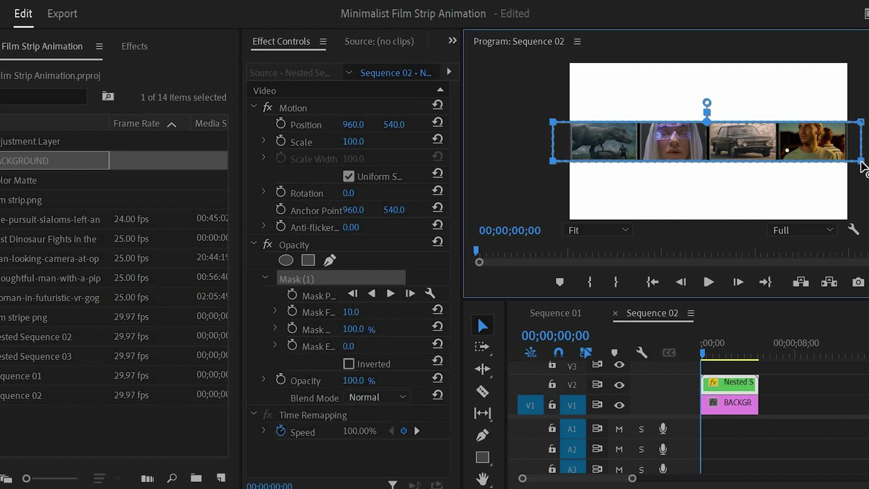
Pull the mask's bottom corners down and top edge up to reveal both sprocket rows
drag(861, 161, 861, 171)
drag(553, 161, 556, 175)
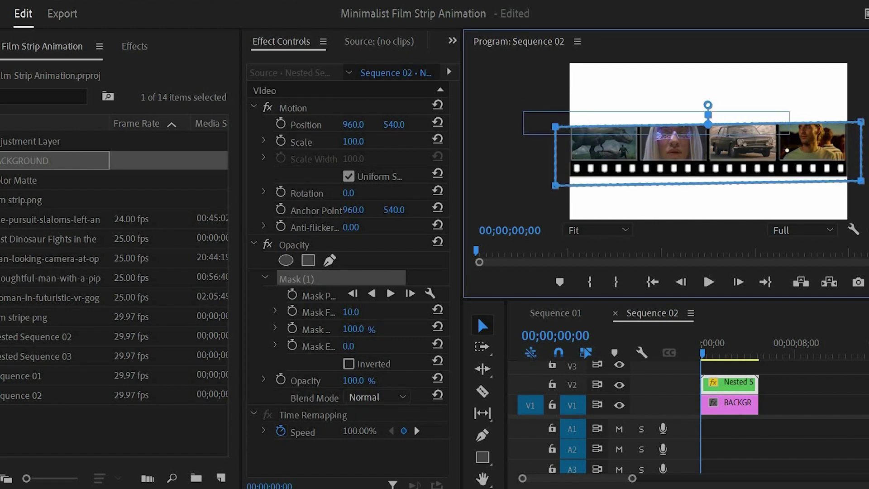
drag(557, 107, 580, 95)
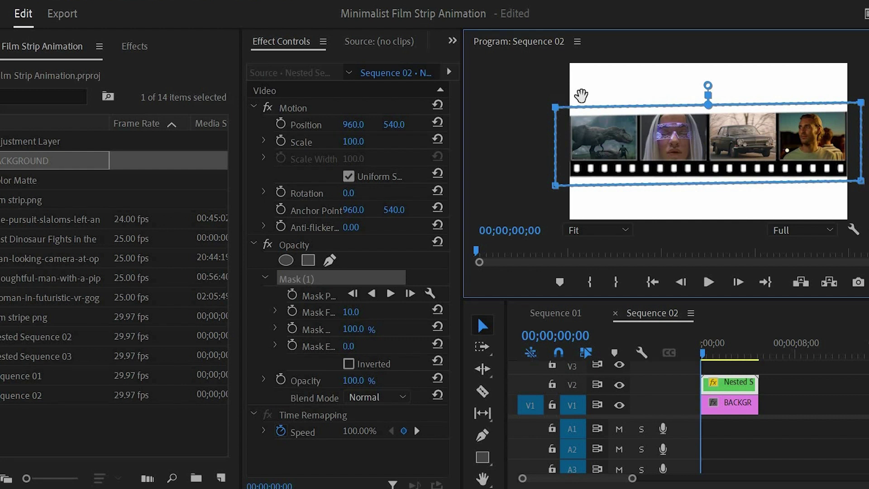
drag(862, 182, 864, 194)
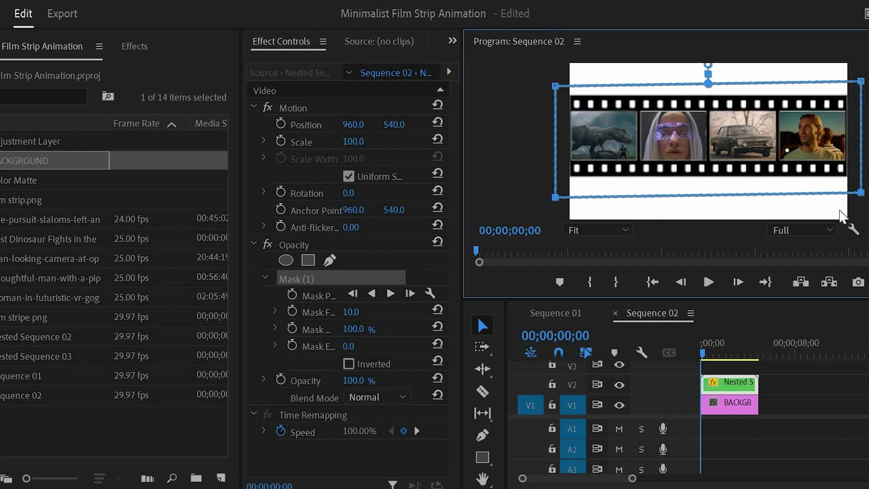
Search the Effects panel for OFFSET and apply Offset to the nested film strip on V2
click(778, 373)
key(shift+7)
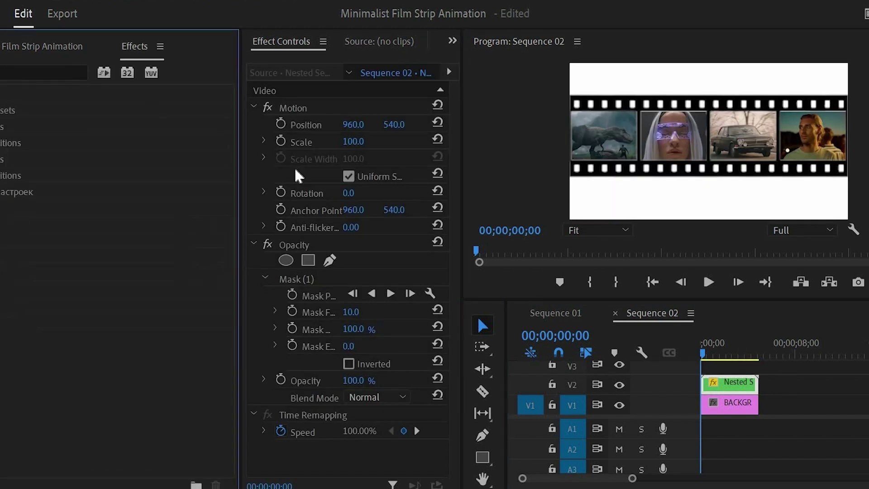
click(7, 67)
text(OFFSET)
drag(86, 194, 817, 382)
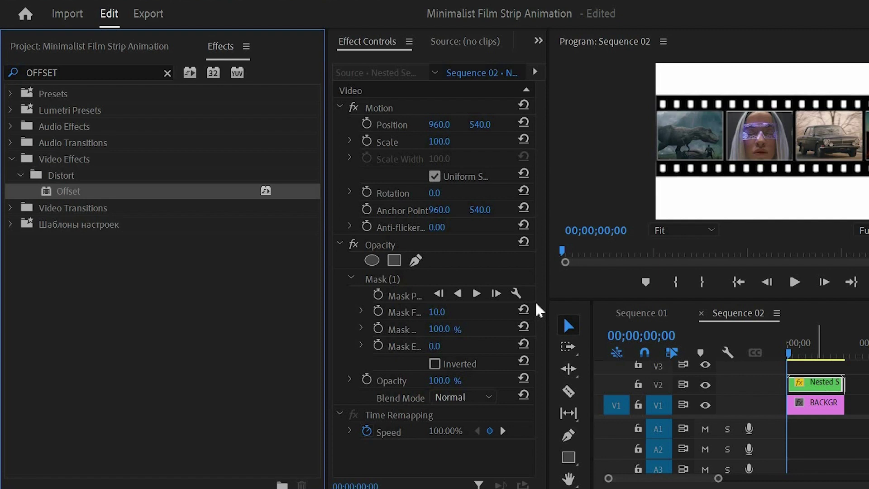
drag(534, 300, 648, 278)
scroll(651, 322, down, 3)
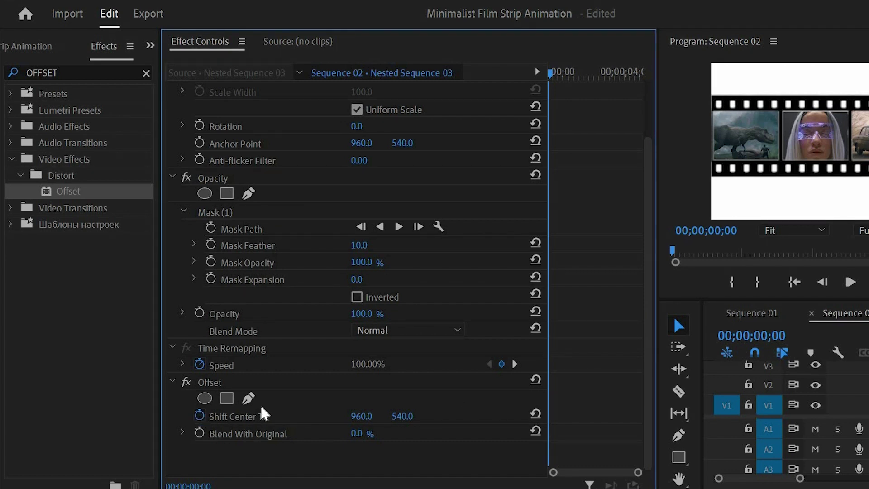
Keyframe Offset's Shift Center To X at 3370 at 00;00;02;00
click(738, 257)
key(space)
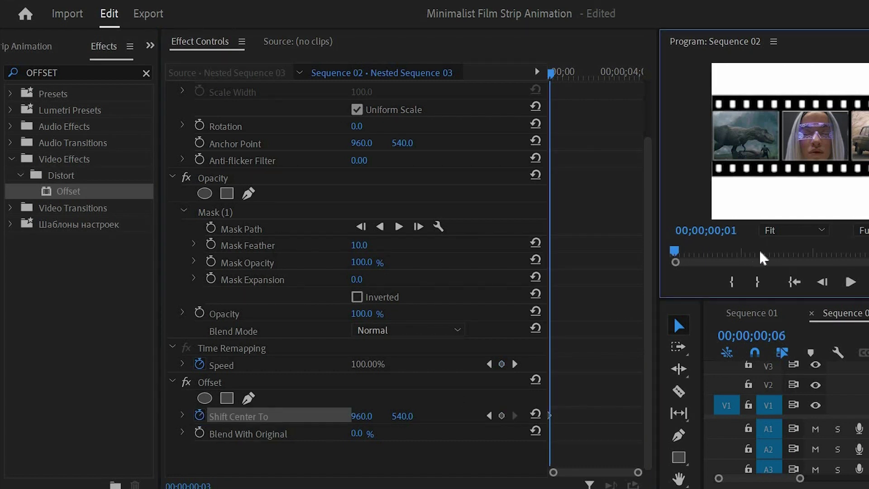
click(808, 256)
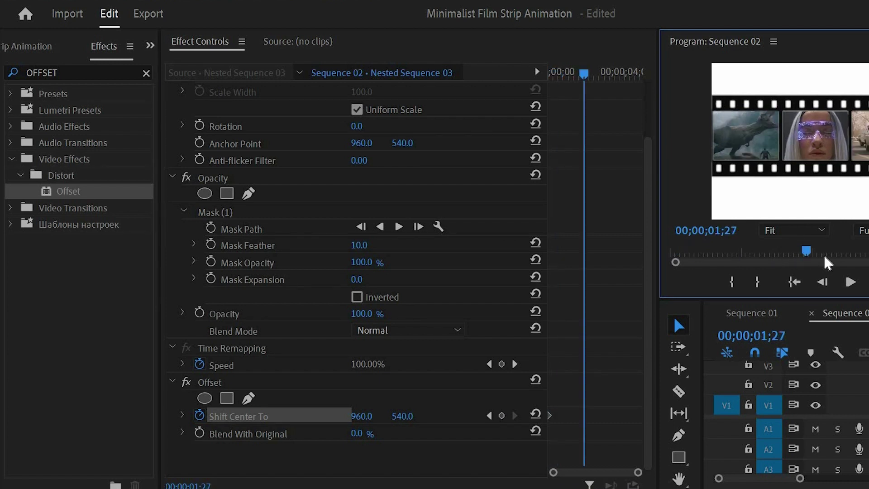
click(820, 255)
click(822, 282)
click(822, 282)
click(822, 281)
click(361, 415)
text(3370)
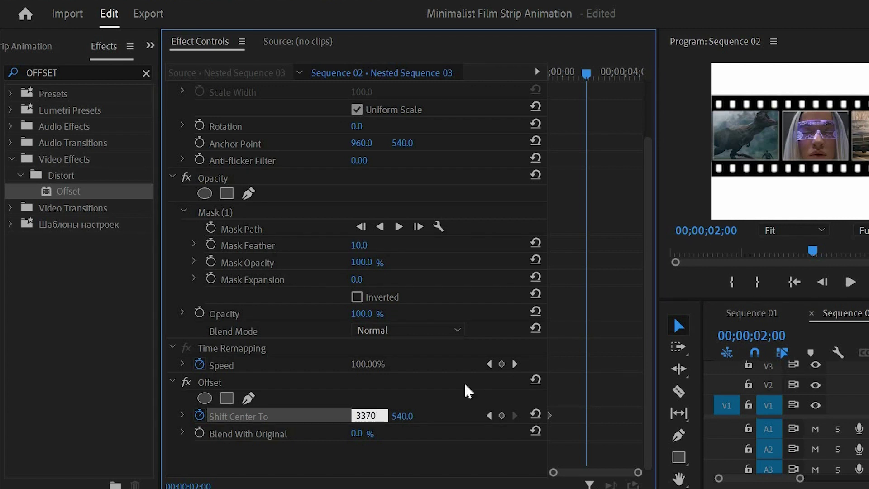
key(Return)
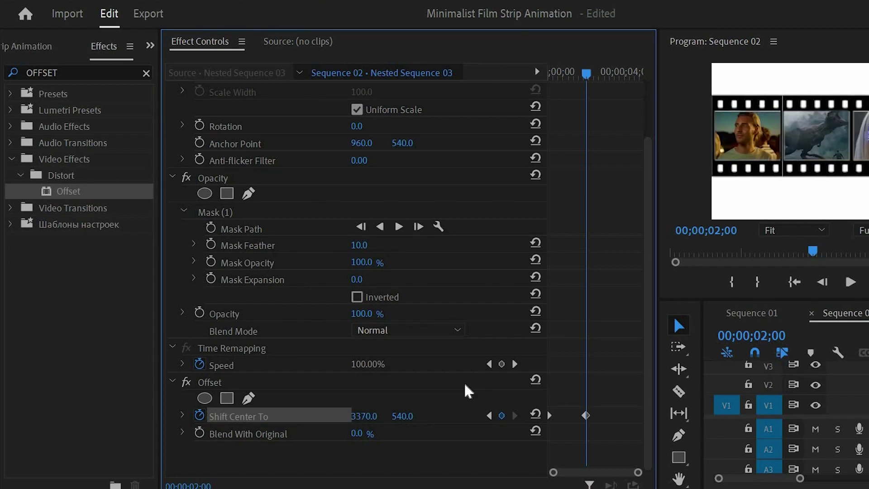
Make the 3370 keyframe Continuous Bezier, adjust its velocity handle, and preview the eased slide
right_click(585, 415)
mouse_move(665, 384)
click(832, 485)
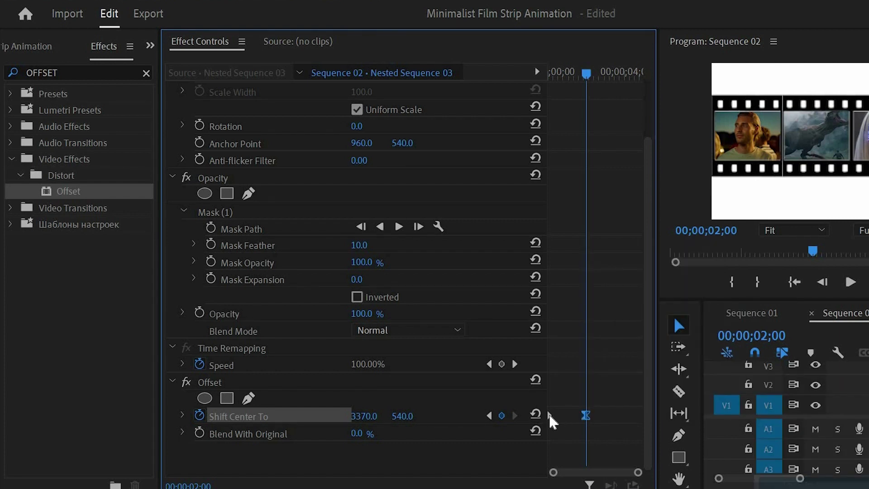
right_click(585, 412)
mouse_move(627, 384)
click(769, 440)
click(182, 415)
scroll(650, 466, down, 2)
mouse_move(582, 420)
mouse_down()
mouse_move(547, 419)
mouse_move(567, 420)
mouse_up()
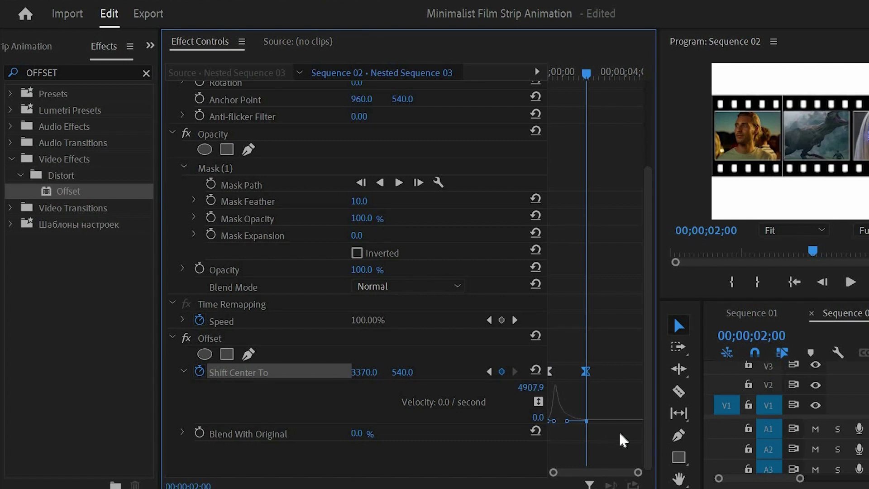
key(space)
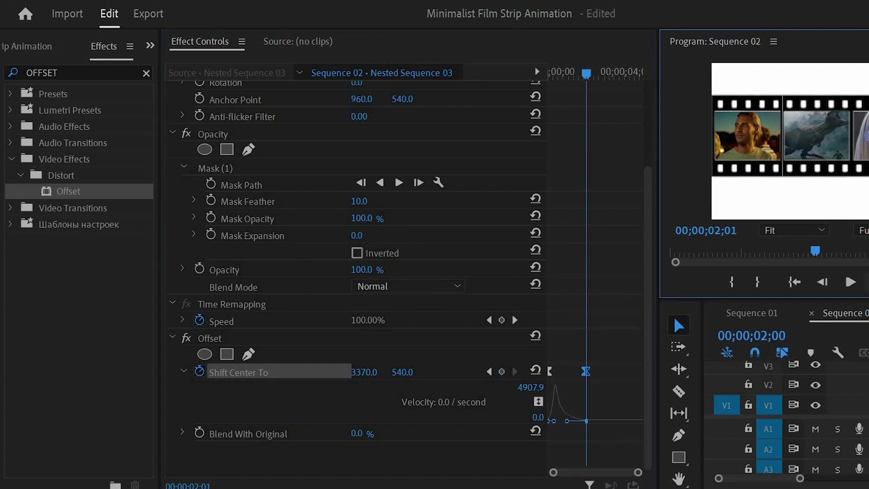
Add a hold keyframe at 00;00;02;15 and a keyframe returning X to 960 at 00;00;03;25
click(501, 371)
click(502, 371)
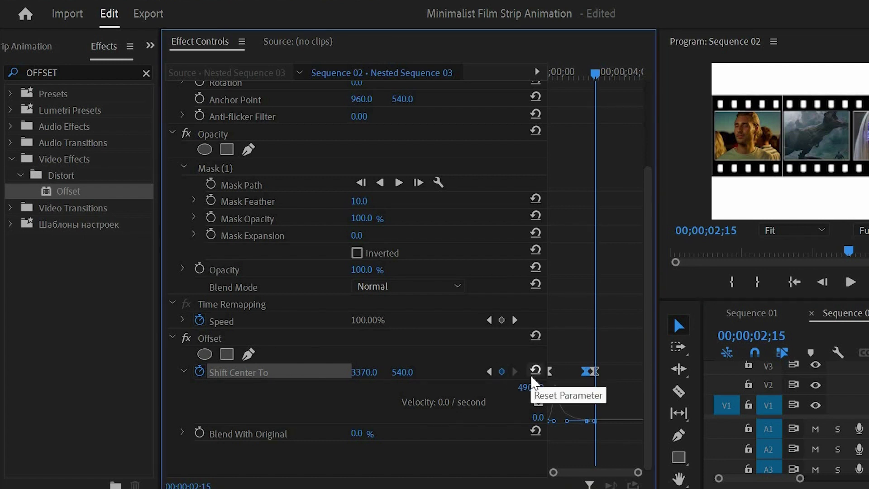
click(850, 281)
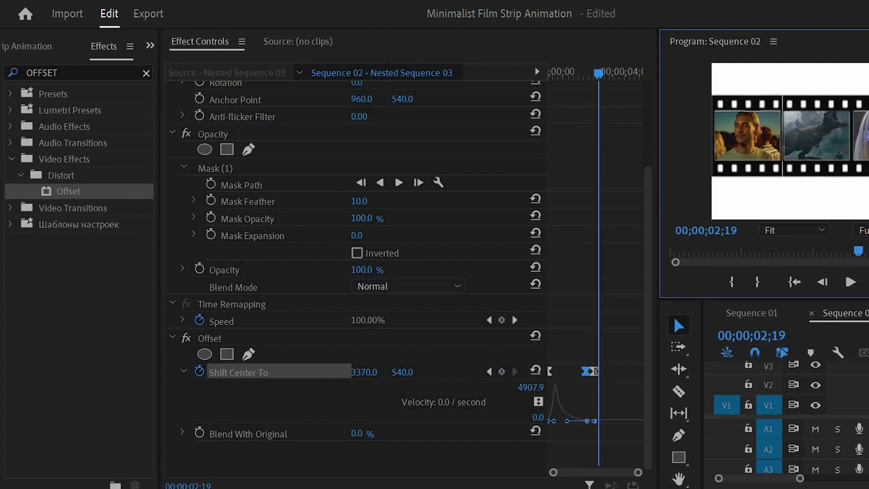
click(501, 371)
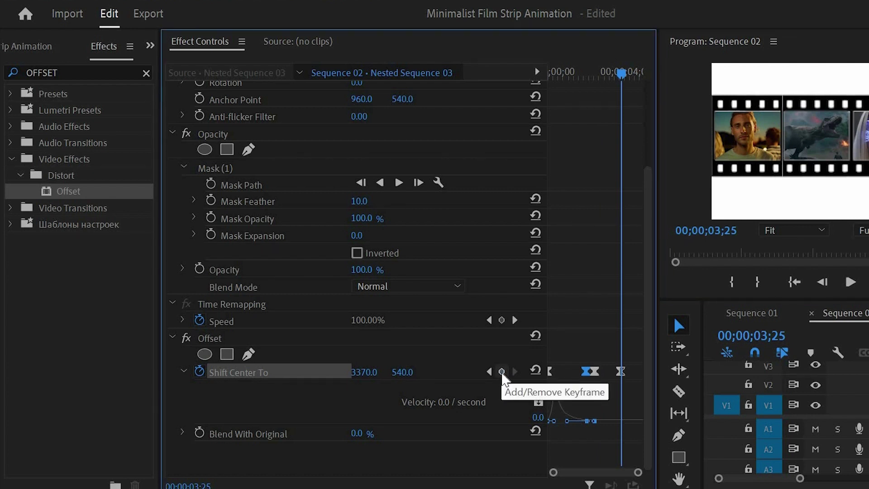
click(367, 372)
text(960)
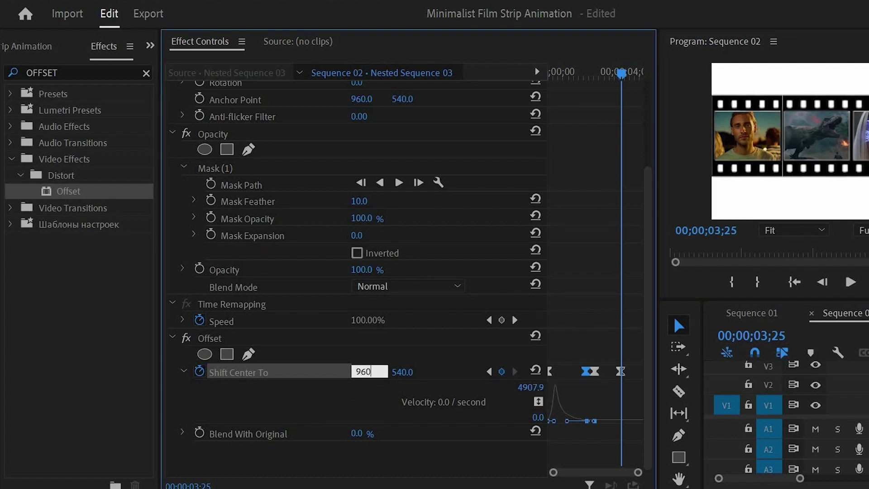
key(Return)
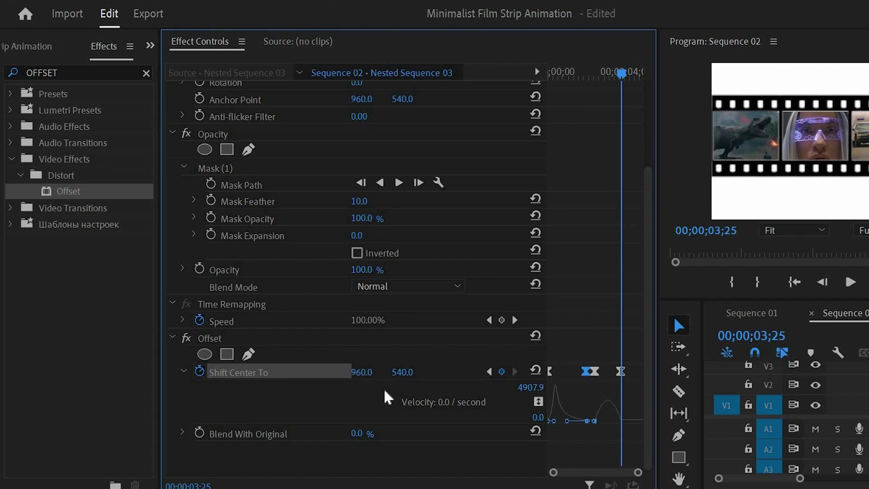
click(620, 371)
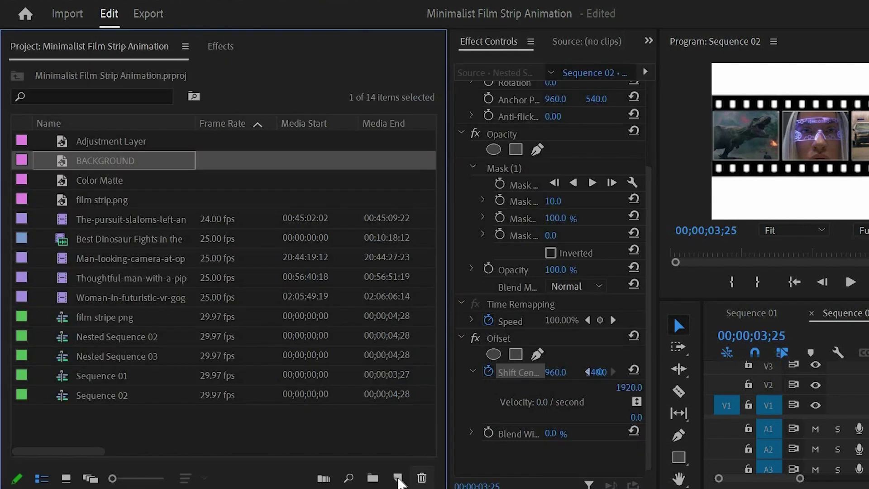
Create a new adjustment layer and place it on V3 above the nested strip
click(397, 477)
click(437, 365)
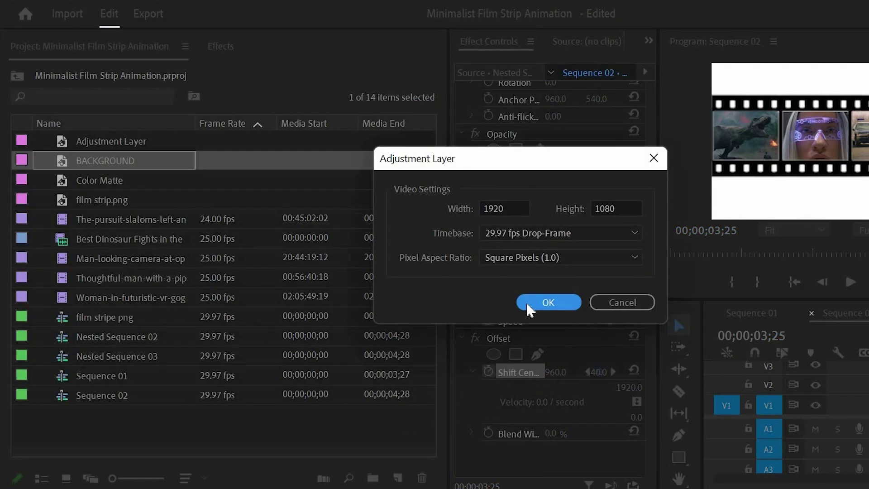
click(548, 302)
drag(183, 168, 868, 372)
Search for 'transform' and apply the Transform effect to the adjustment layer
drag(279, 334, 85, 356)
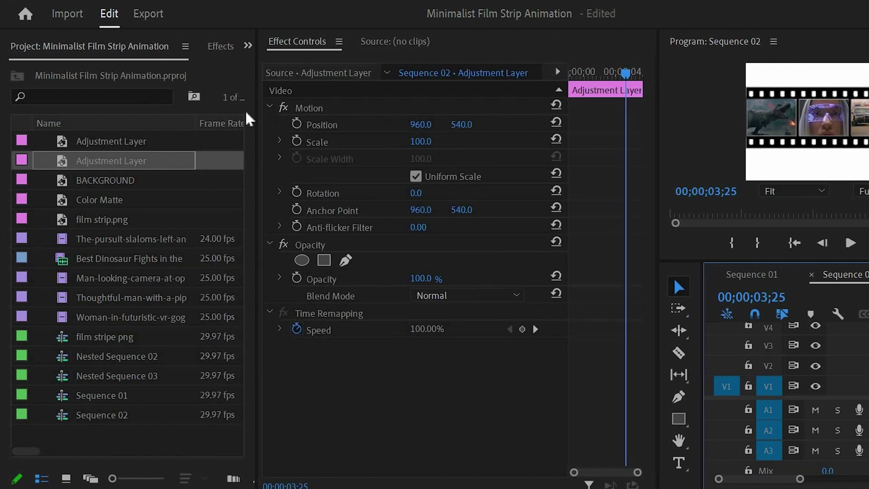
click(220, 47)
click(166, 73)
text(transform)
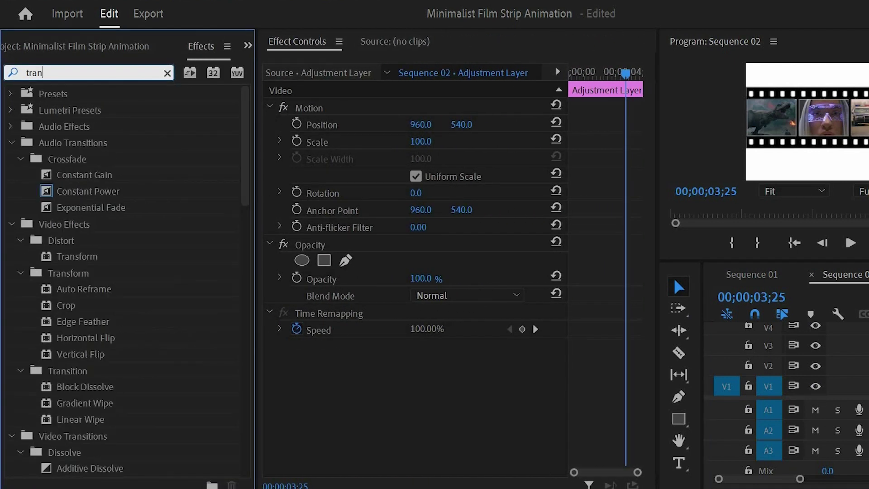
drag(113, 193, 841, 340)
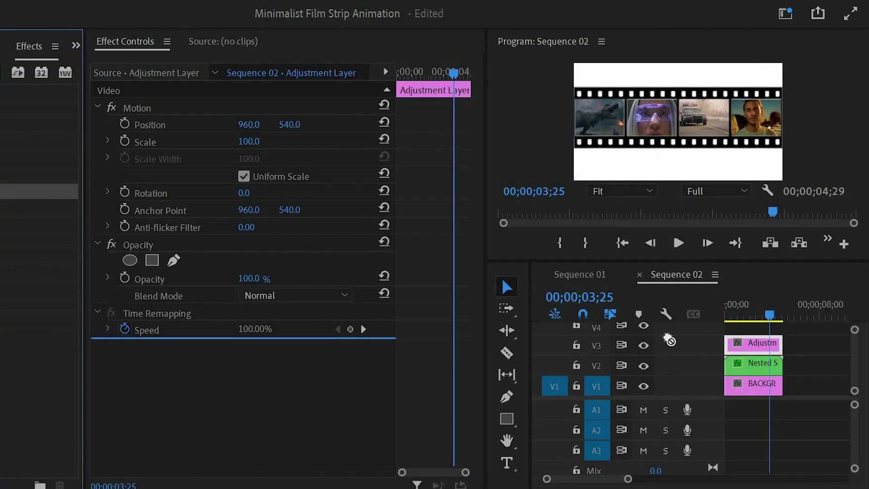
Scroll Effect Controls to the Transform properties and move the playhead back to about 1;00
drag(669, 339, 746, 343)
scroll(480, 403, down, 2)
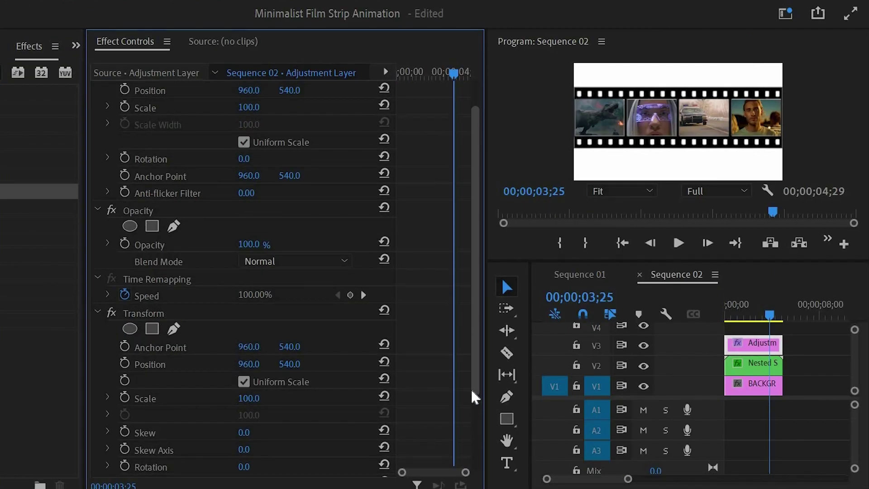
scroll(473, 397, down, 3)
mouse_move(561, 225)
mouse_down()
mouse_move(520, 225)
mouse_move(569, 229)
mouse_up()
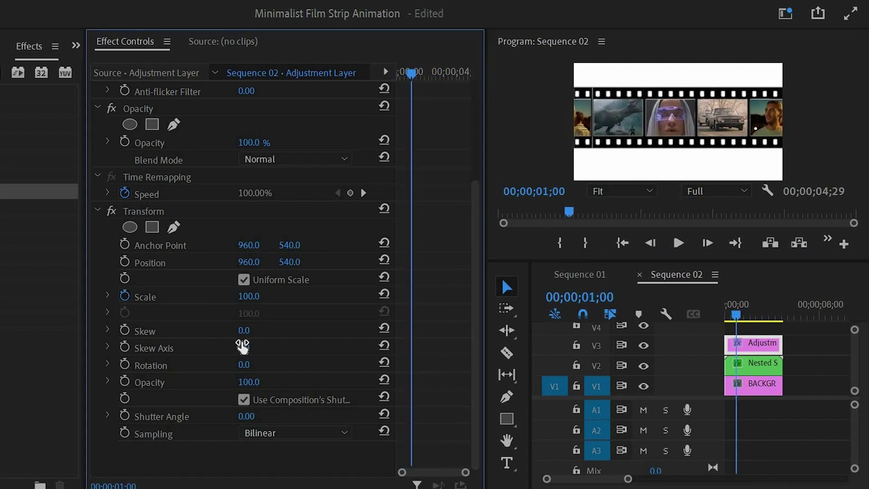
Start Scale keyframing at 1;00 with a value of 140
click(124, 295)
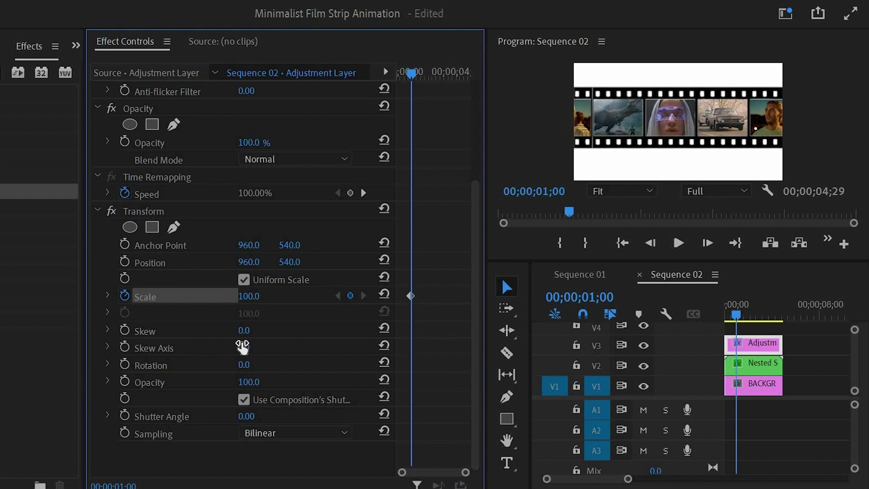
click(248, 296)
text(140)
key(Return)
Add a Scale keyframe of 190 at 2;10
click(624, 209)
key(space)
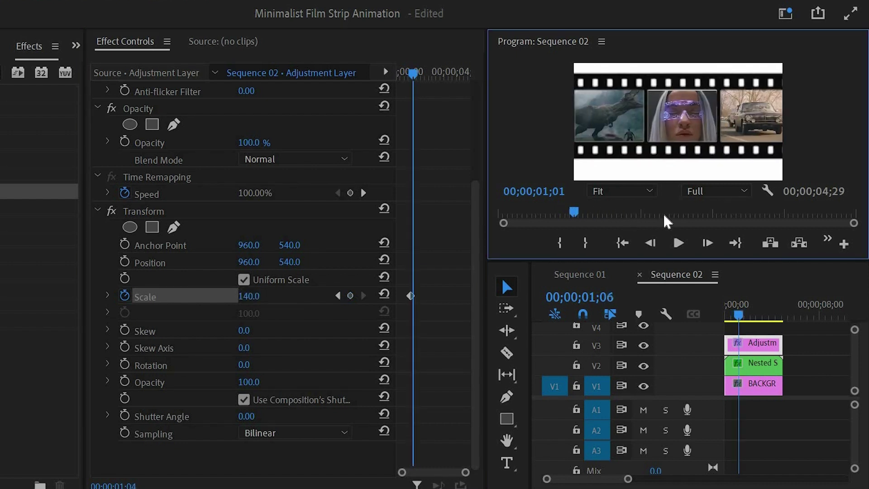
click(663, 216)
click(249, 296)
text(190)
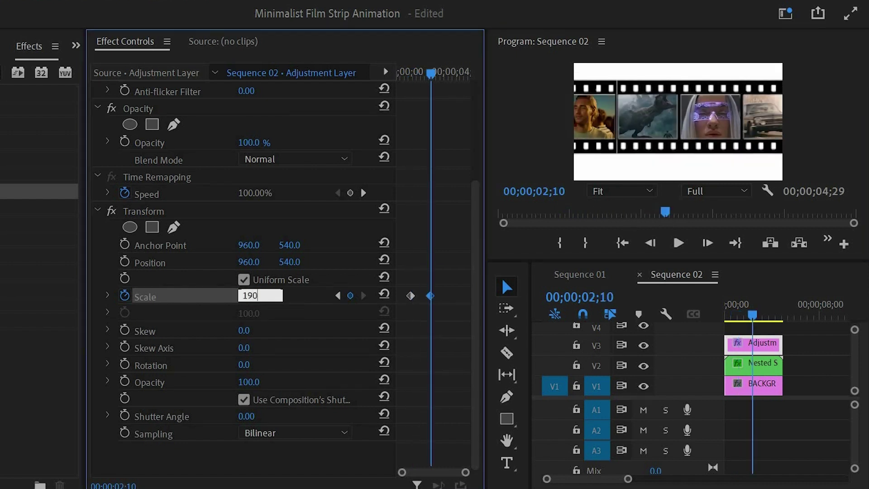
key(Return)
Ease into the 190 Scale keyframe, sharpen its speed ramp, and return to the sequence start
scroll(433, 360, up, 2)
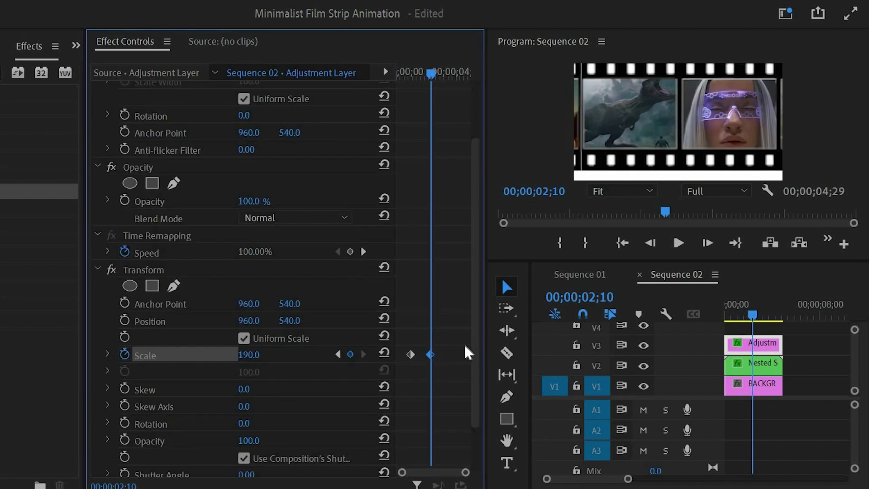
right_click(430, 354)
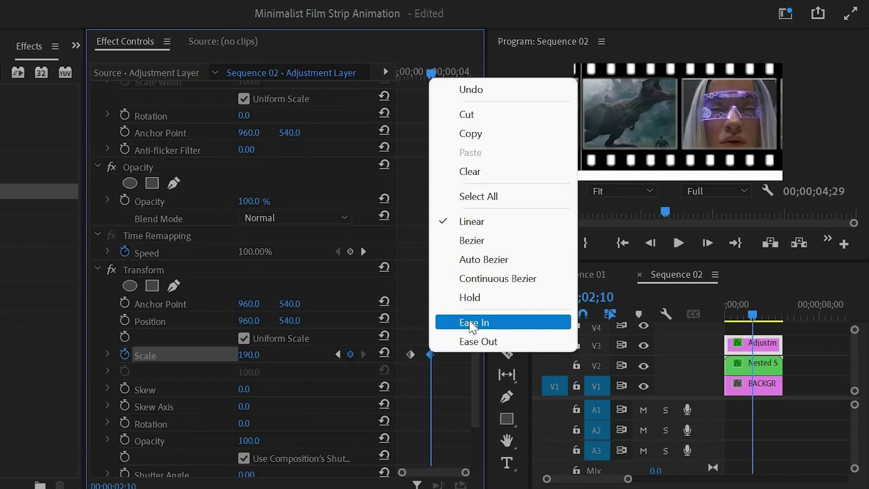
click(408, 350)
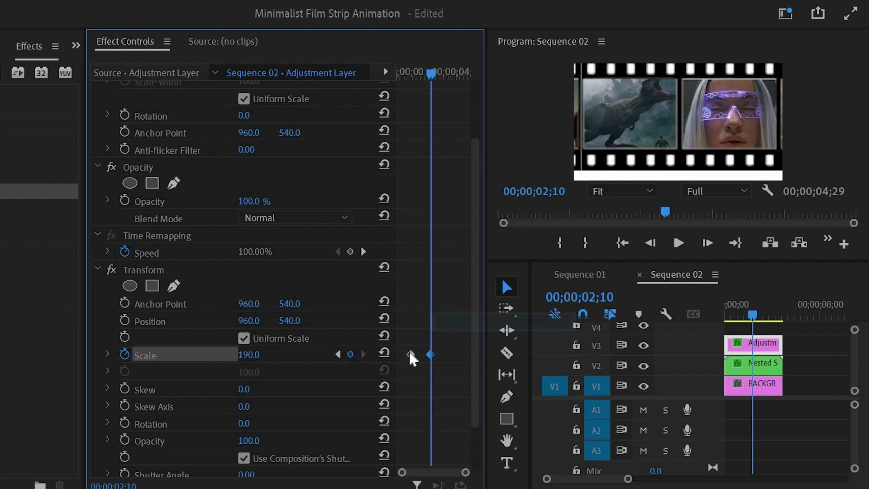
click(108, 353)
click(430, 354)
drag(428, 437, 403, 441)
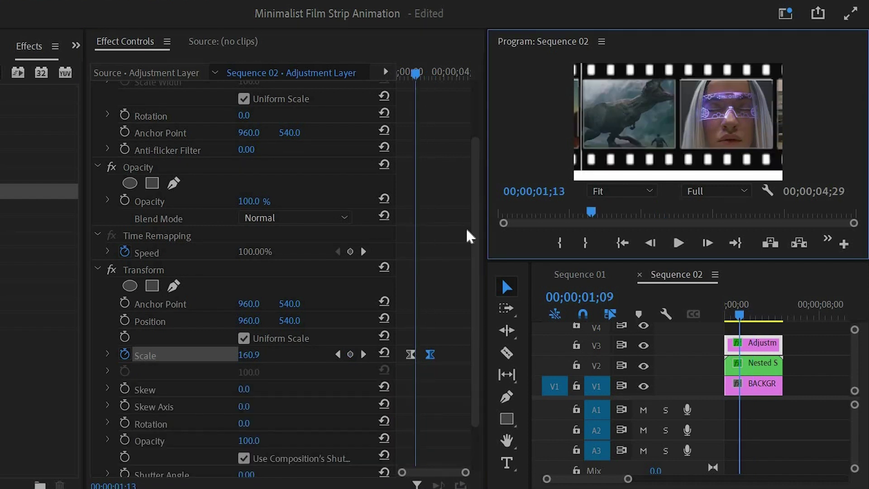
key(Home)
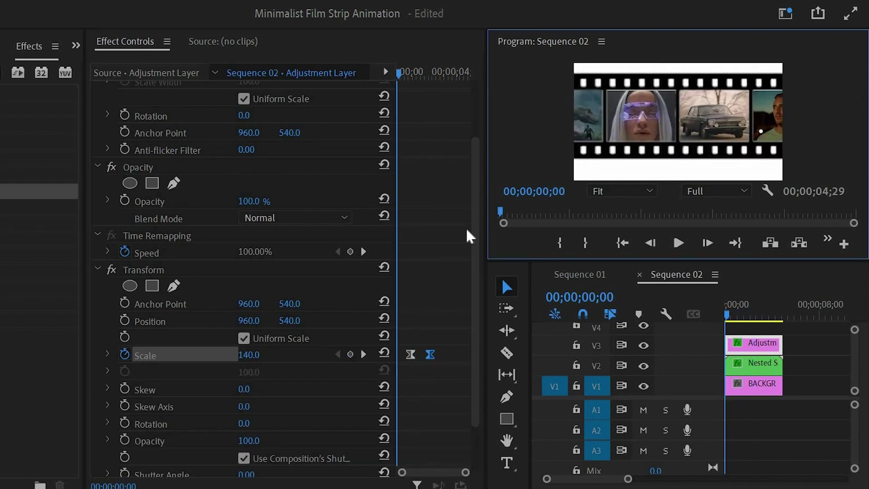
Keyframe Rotation at 0° at the sequence start and 4° at 2;00
scroll(289, 422, down, 3)
click(124, 363)
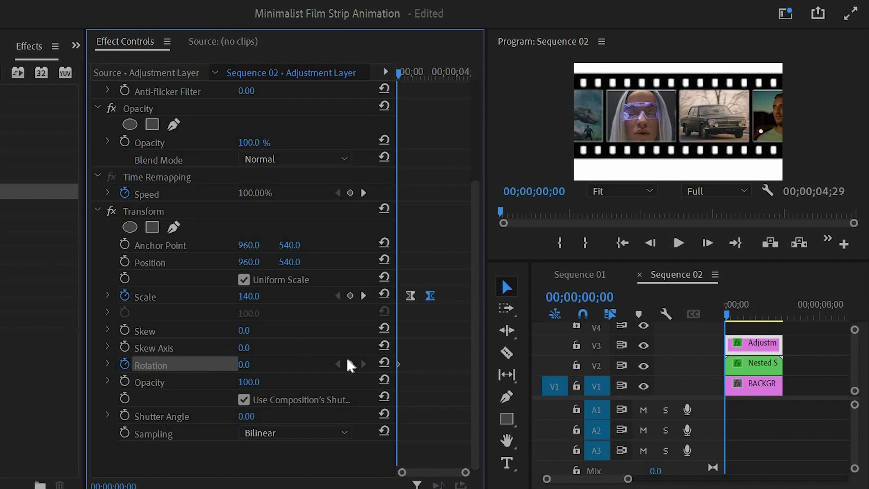
drag(538, 218, 641, 215)
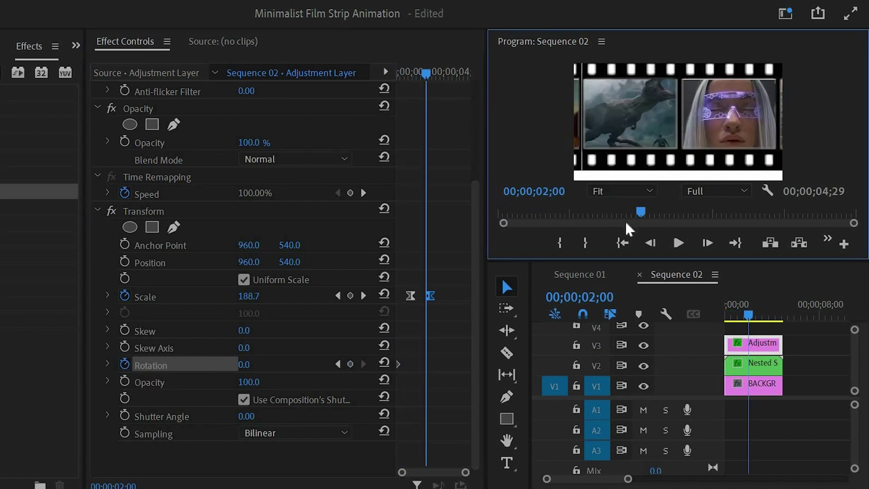
click(350, 363)
click(425, 364)
click(269, 364)
text(4)
key(Return)
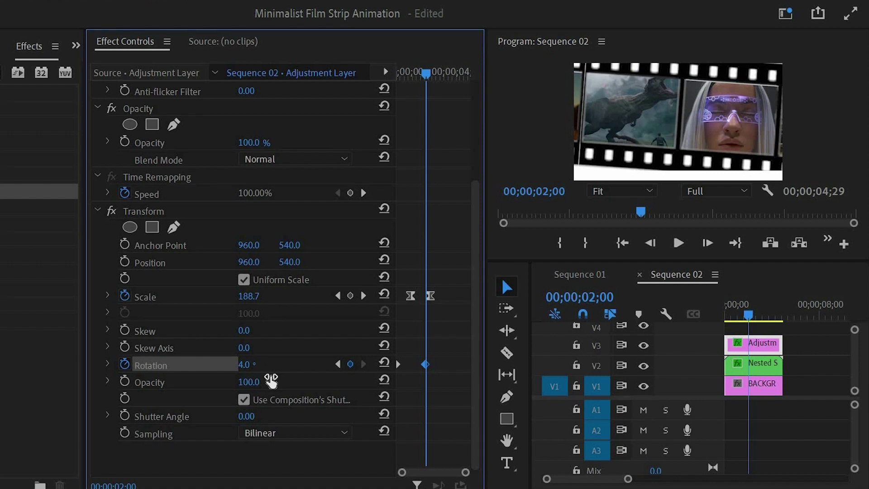
Ease into the 4° keyframe, ease out of the starting keyframe, and reshape the speed curve
right_click(425, 364)
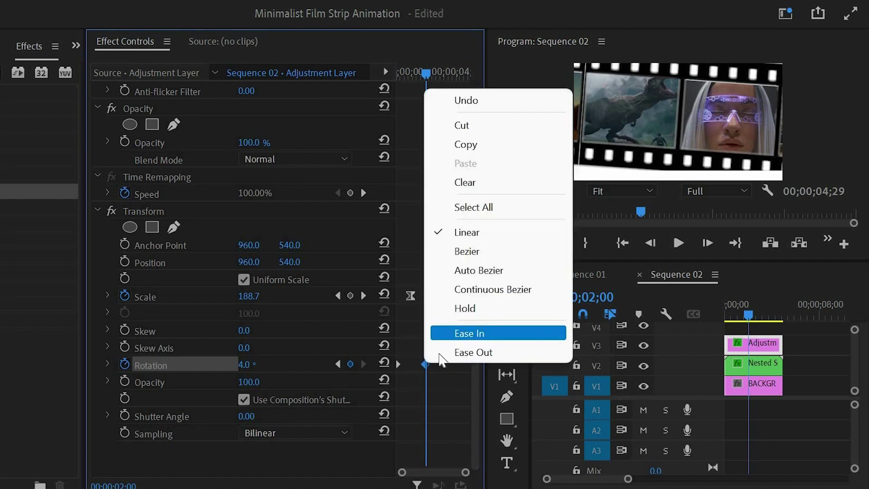
click(445, 340)
right_click(398, 364)
click(413, 382)
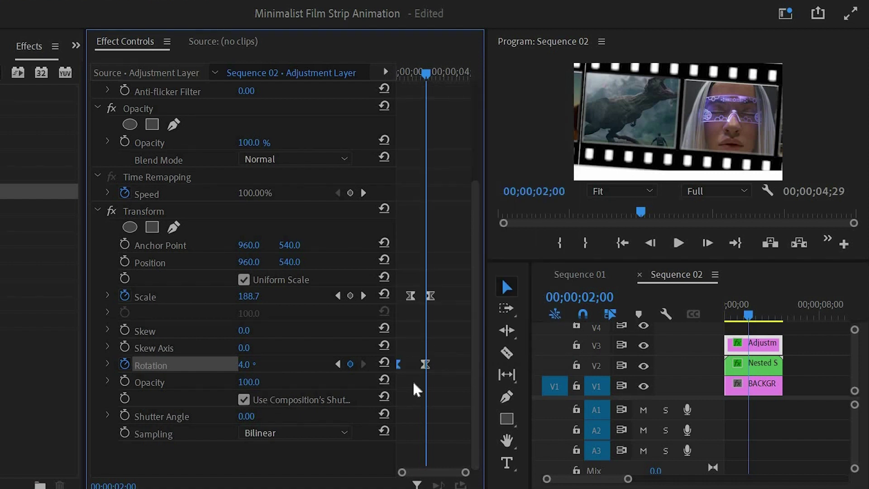
click(109, 363)
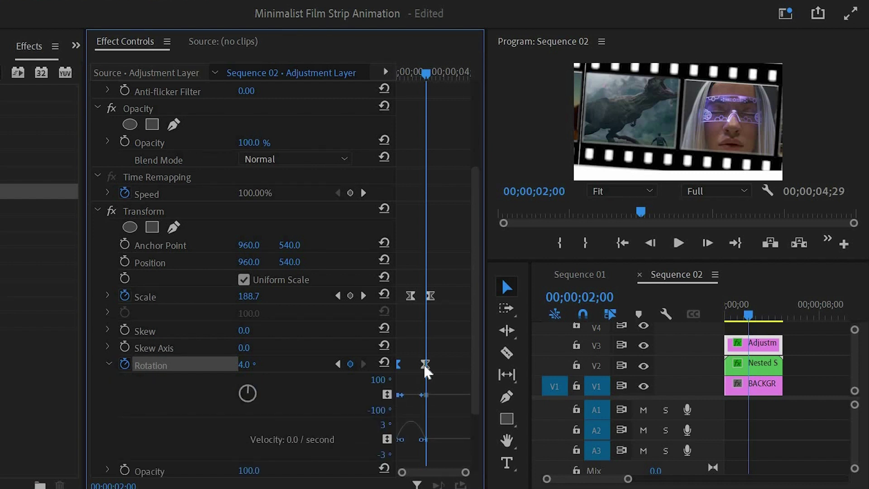
drag(387, 448, 370, 441)
Hold 4° with a keyframe at 2;15, then return Rotation to 0° at 4;00 with eased speed
drag(642, 212, 675, 214)
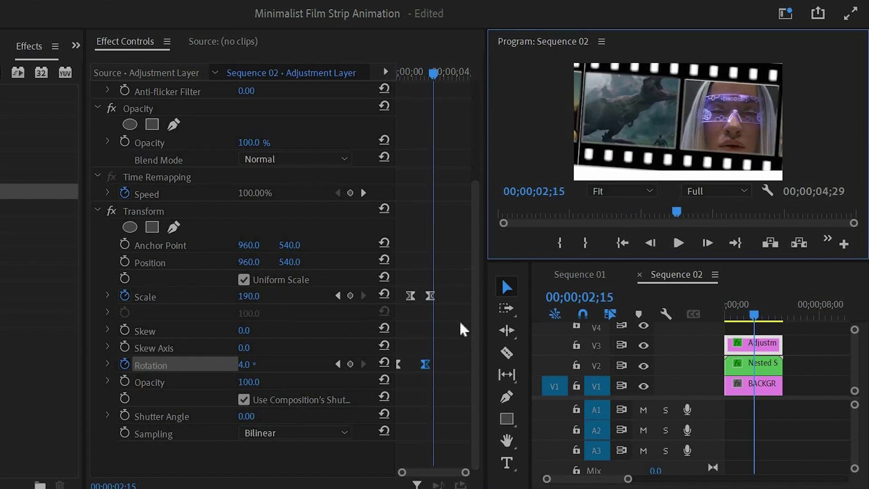
click(349, 363)
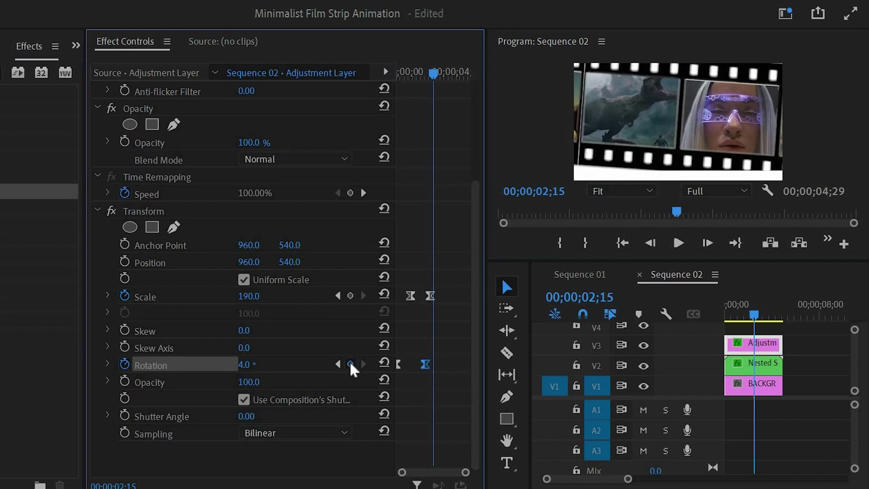
drag(684, 210, 783, 213)
click(350, 364)
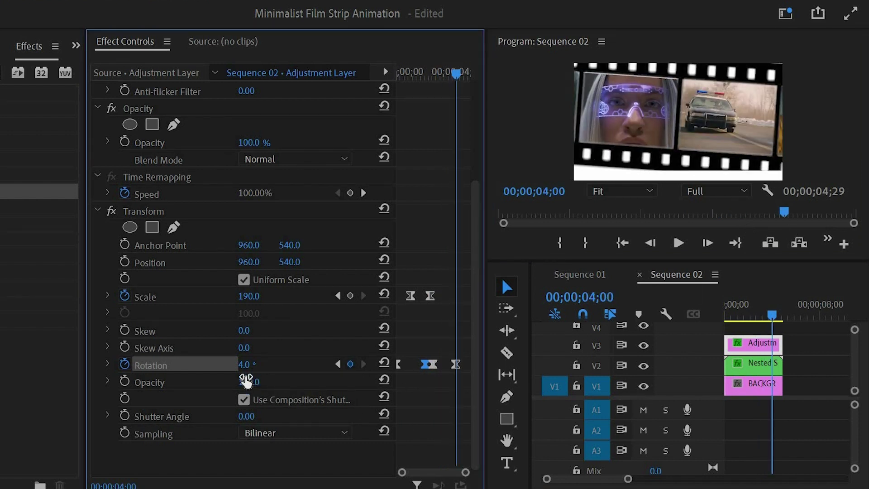
click(245, 364)
text(0)
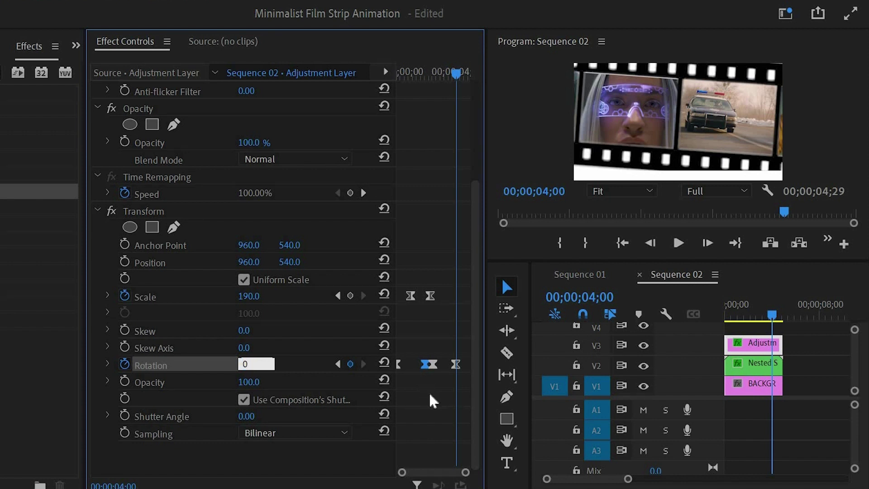
key(Return)
click(108, 364)
drag(452, 440, 413, 441)
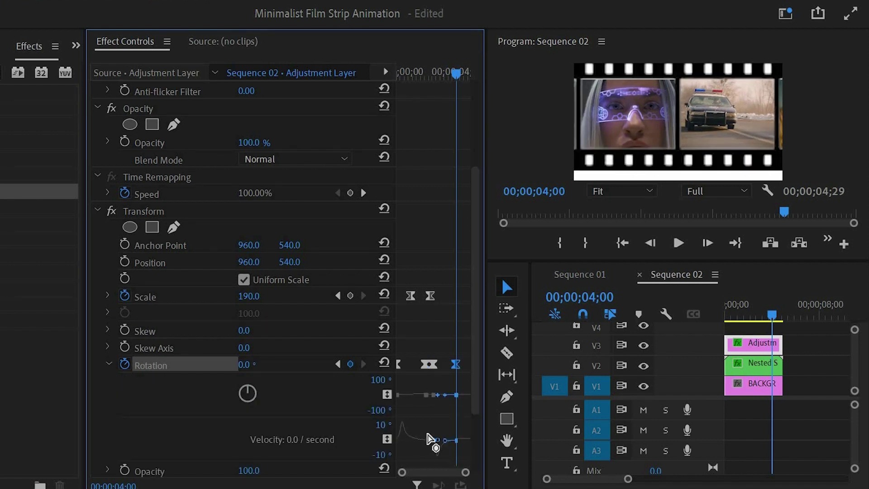
Set the nested film strip clip's Scale to 85
click(742, 362)
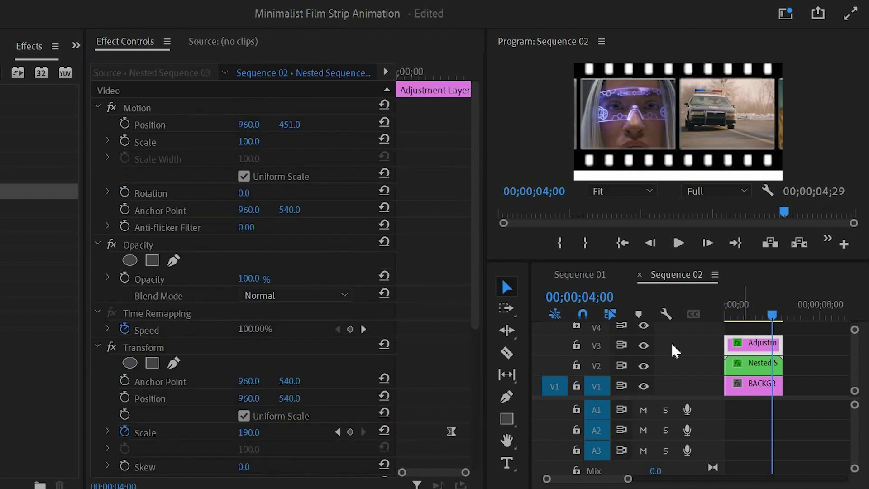
click(249, 141)
text(85)
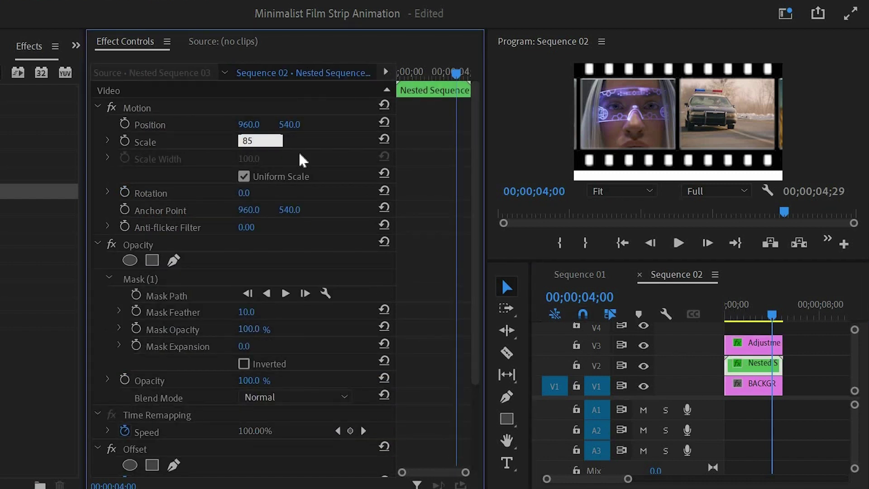
key(Return)
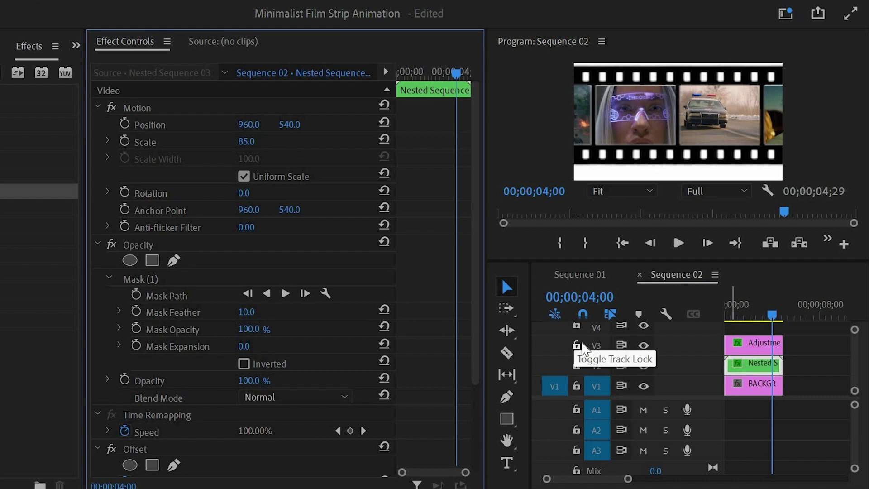